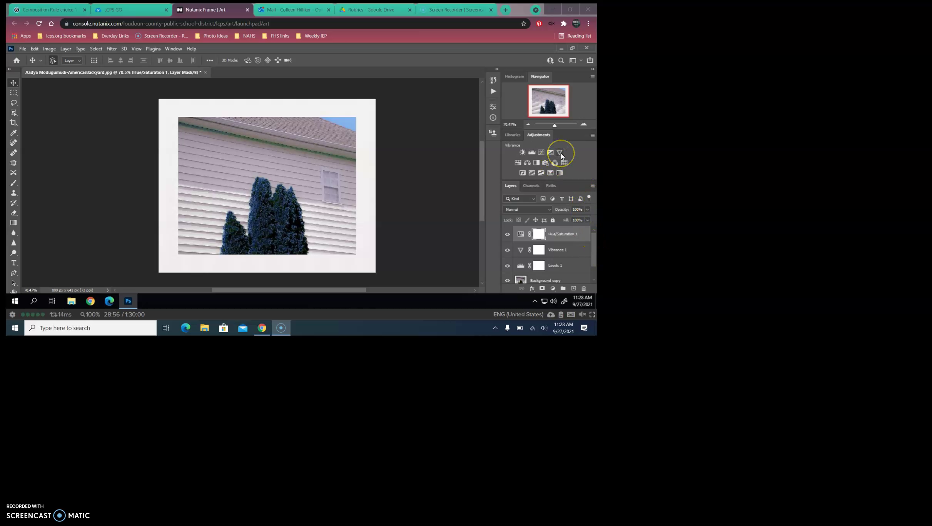
- Add a Hue/Saturation layer and shift its Master hue so the evergreens and sky turn purple
click(517, 163)
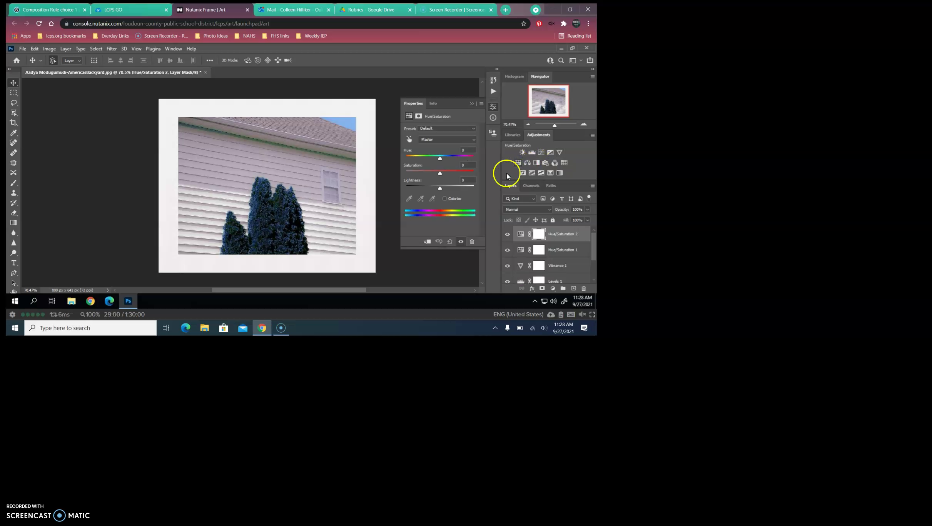
click(442, 140)
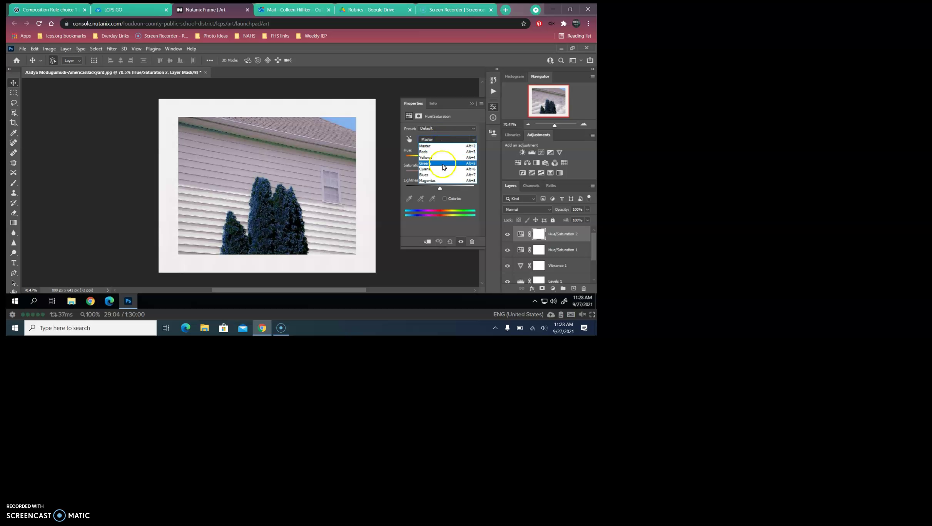
click(441, 147)
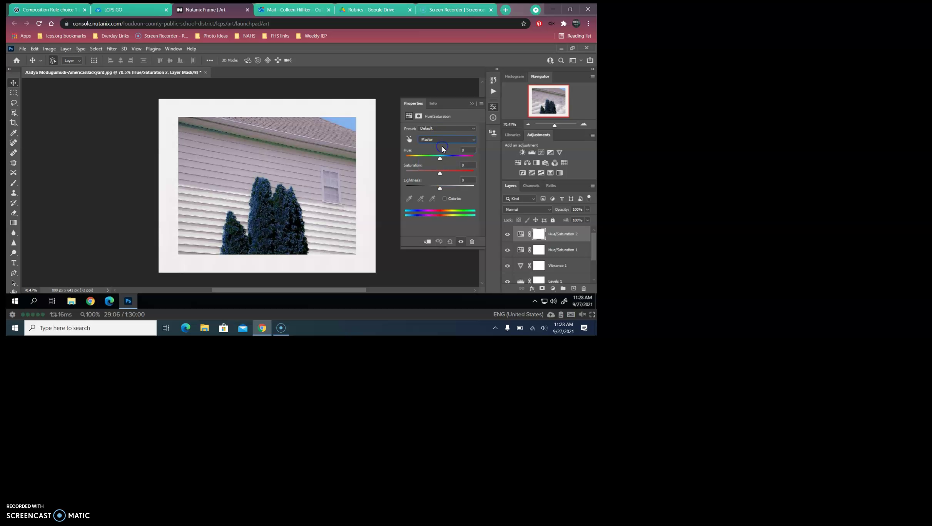
mouse_move(439, 157)
mouse_down()
mouse_move(409, 160)
mouse_move(453, 155)
mouse_up()
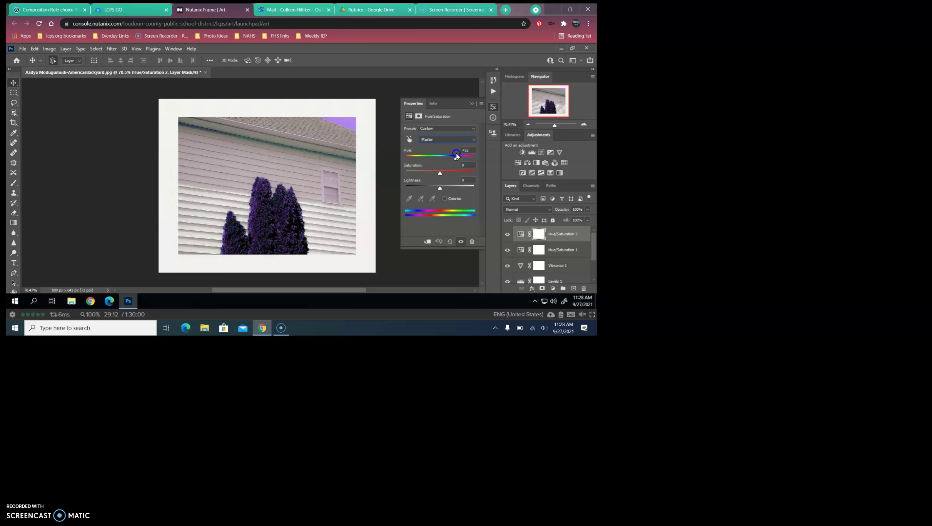
- Add a Color Balance layer with its Shadows pushed toward red and green
click(472, 105)
click(526, 163)
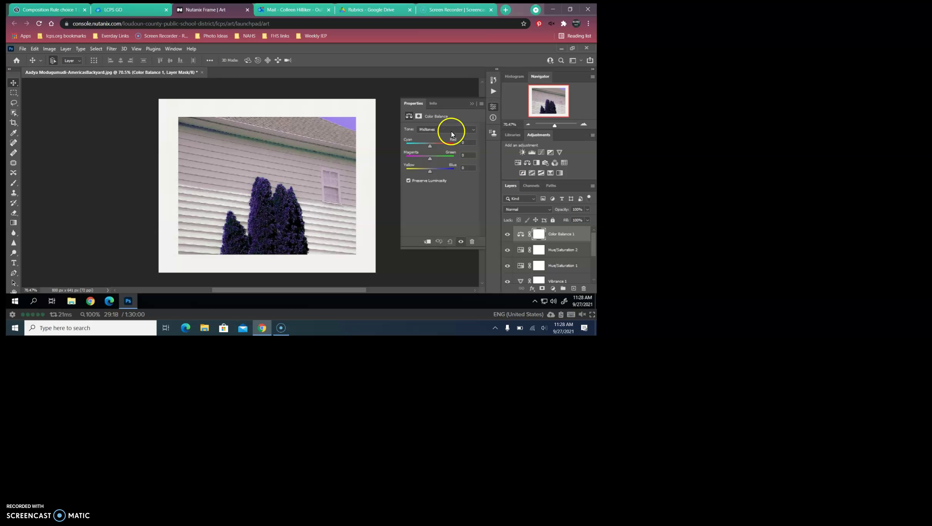
click(450, 130)
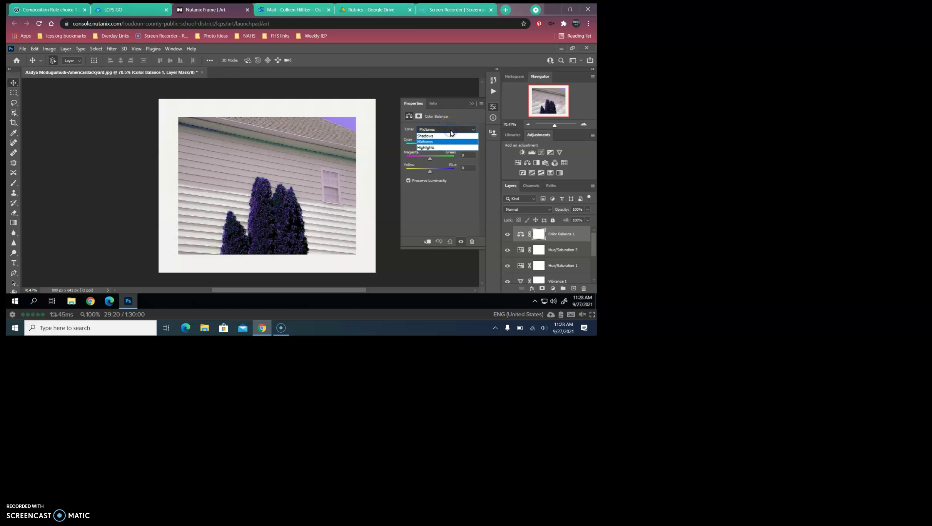
click(450, 124)
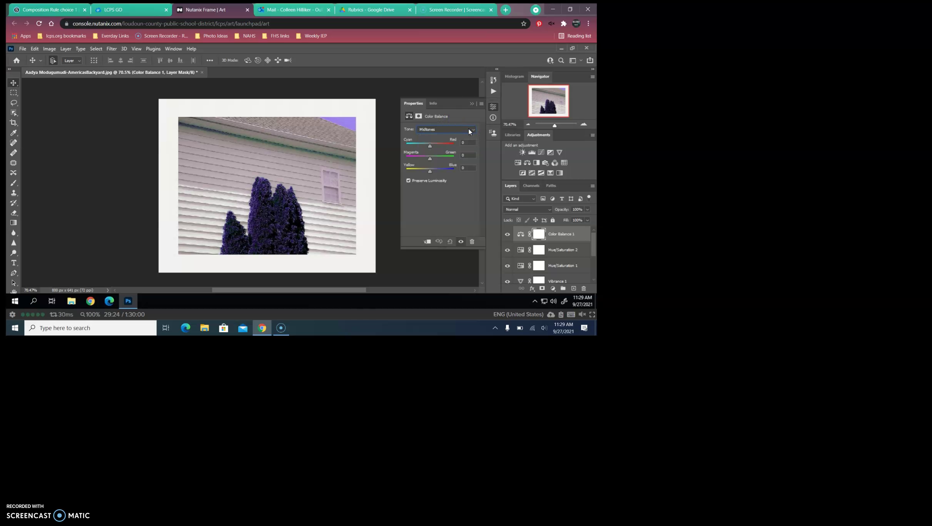
click(432, 130)
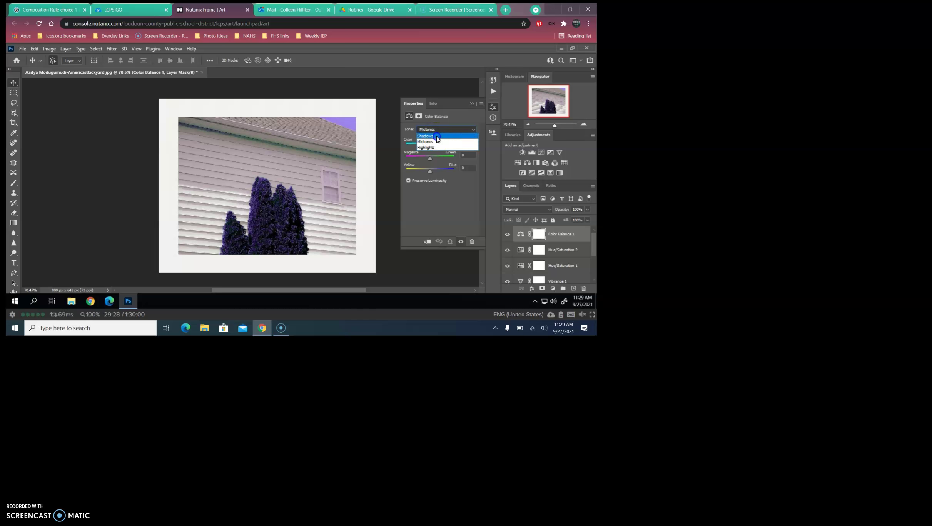
click(436, 136)
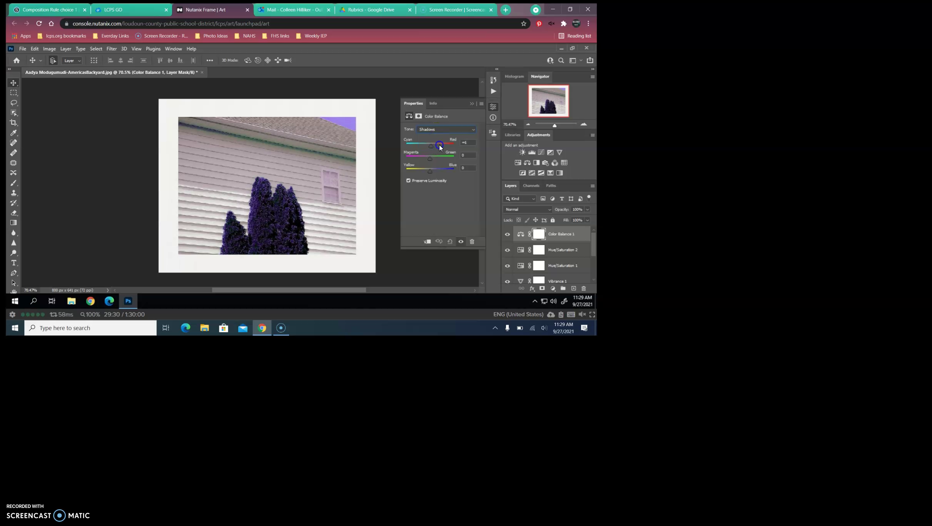
drag(443, 146, 445, 145)
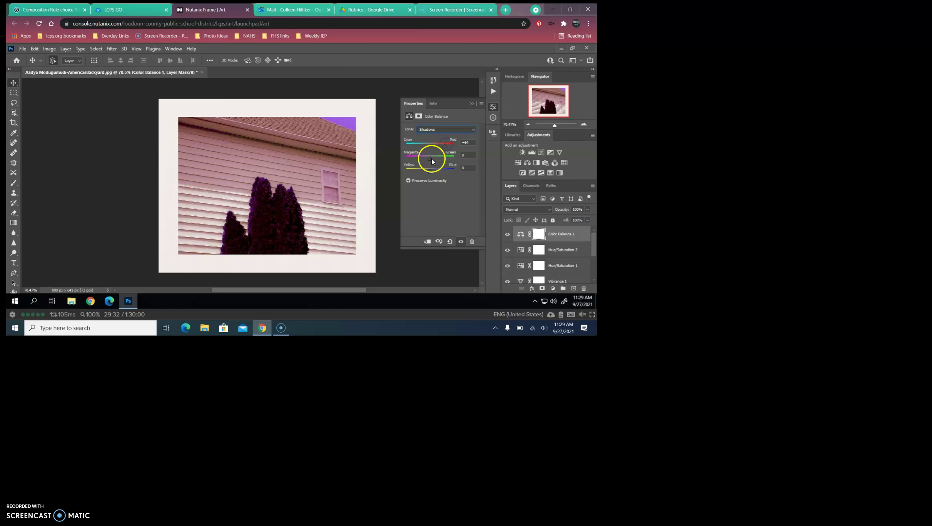
mouse_move(430, 159)
mouse_down()
mouse_move(443, 161)
mouse_move(441, 173)
mouse_up()
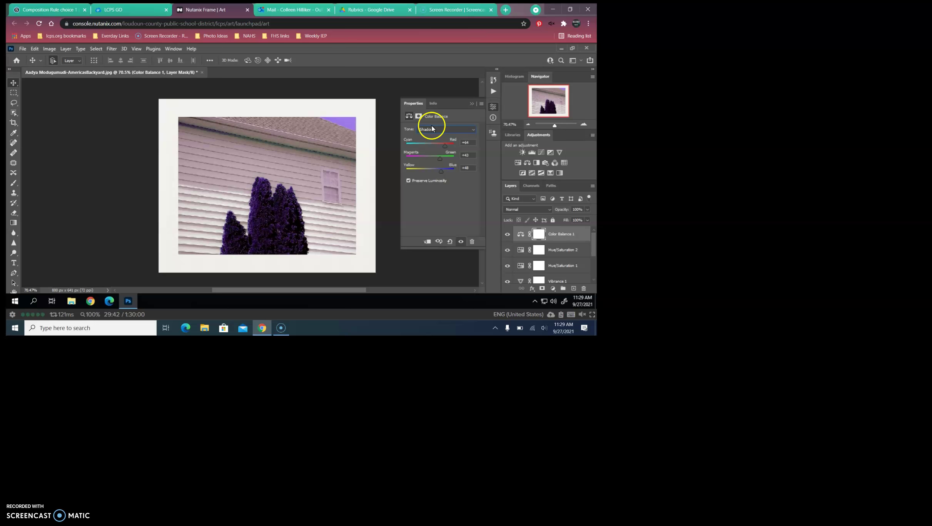
click(471, 103)
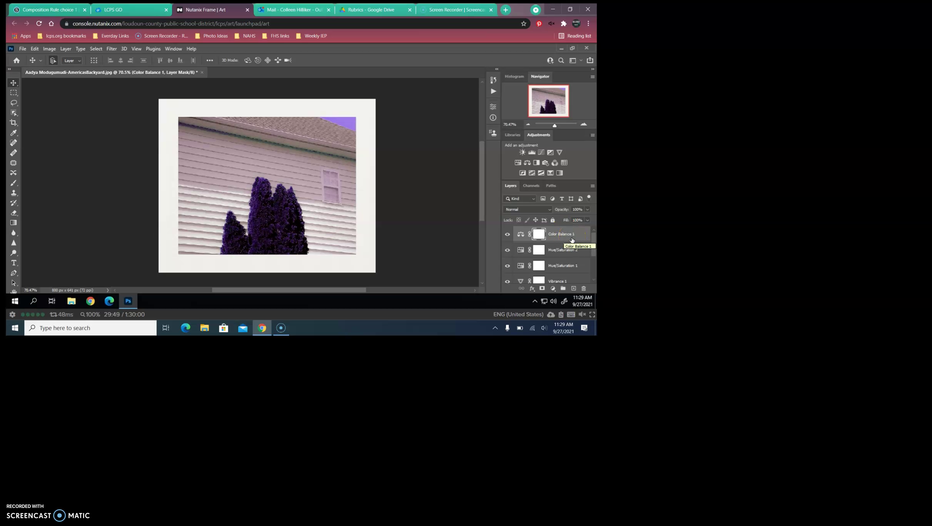
- Delete the Color Balance 1, Hue/Saturation 2, Hue/Saturation 1 and Vibrance 1 layers
click(558, 234)
key(Delete)
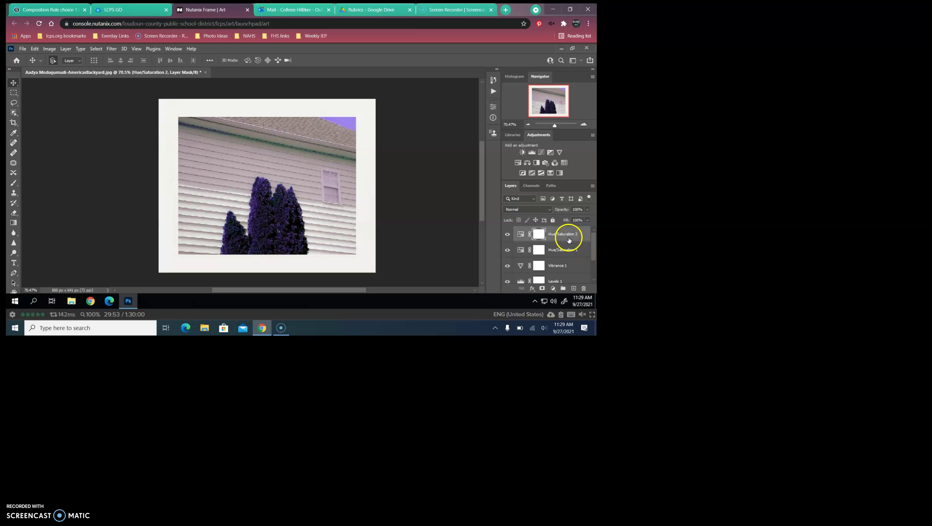
click(565, 235)
key(Delete)
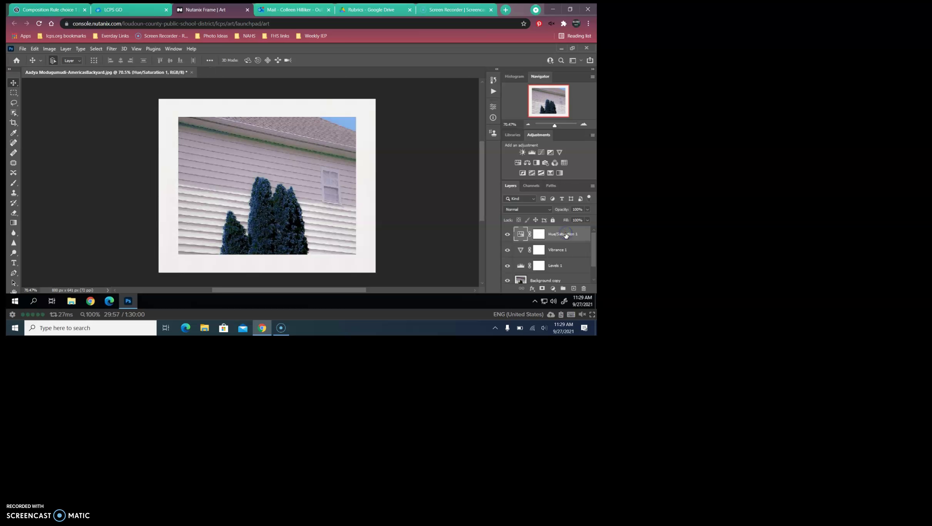
key(Delete)
click(566, 235)
key(Delete)
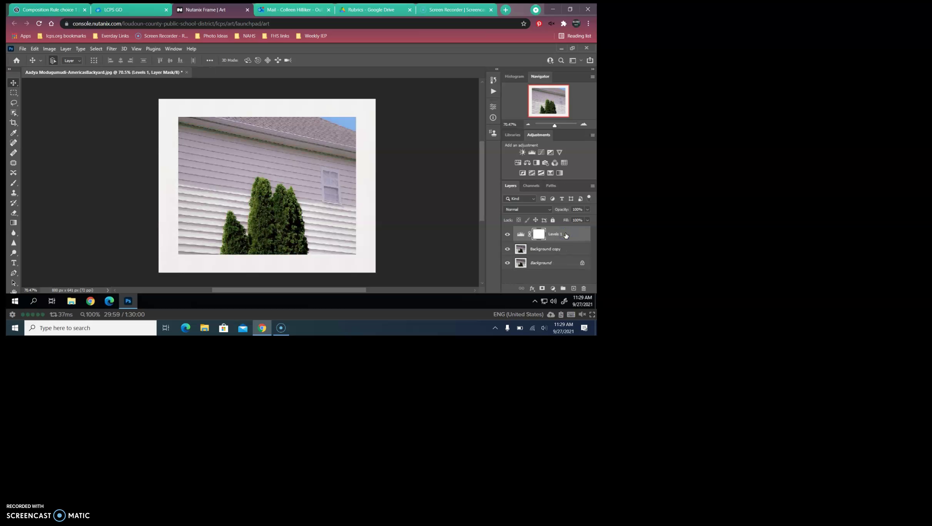
click(570, 240)
click(545, 165)
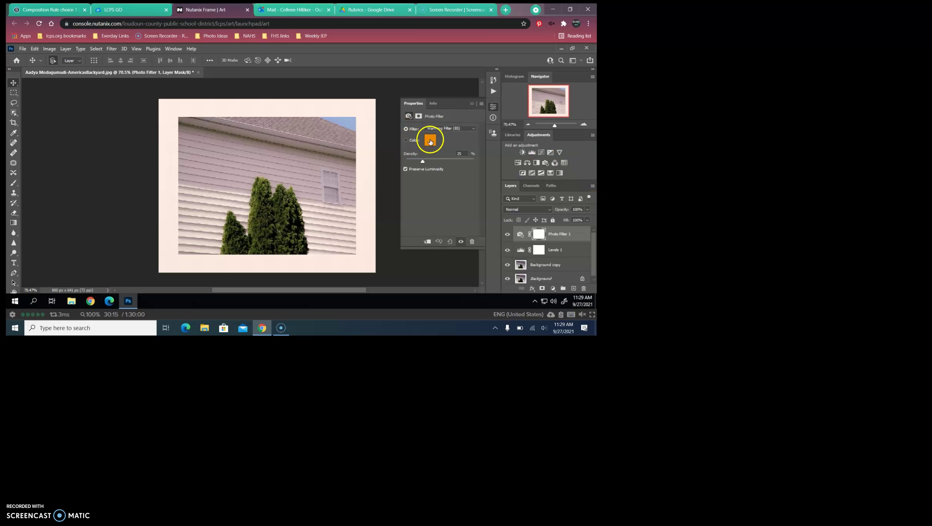
click(448, 129)
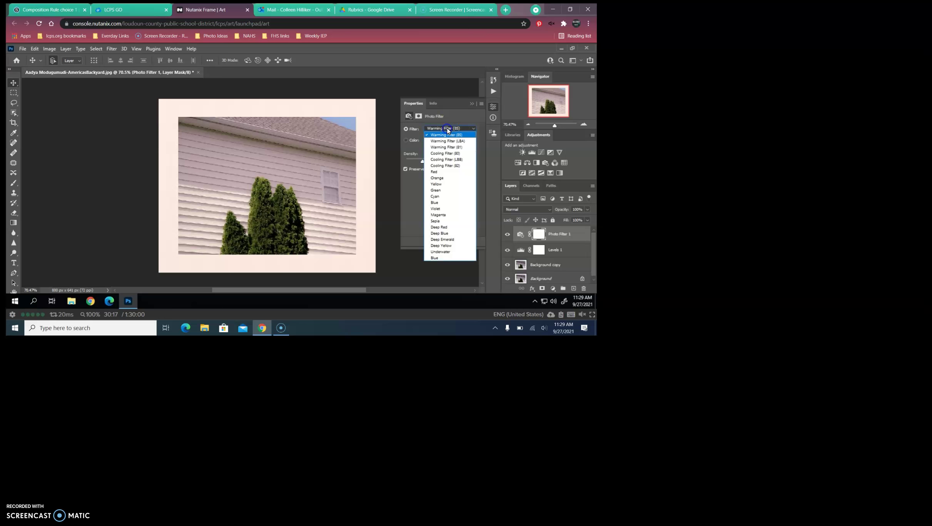
click(454, 165)
click(455, 164)
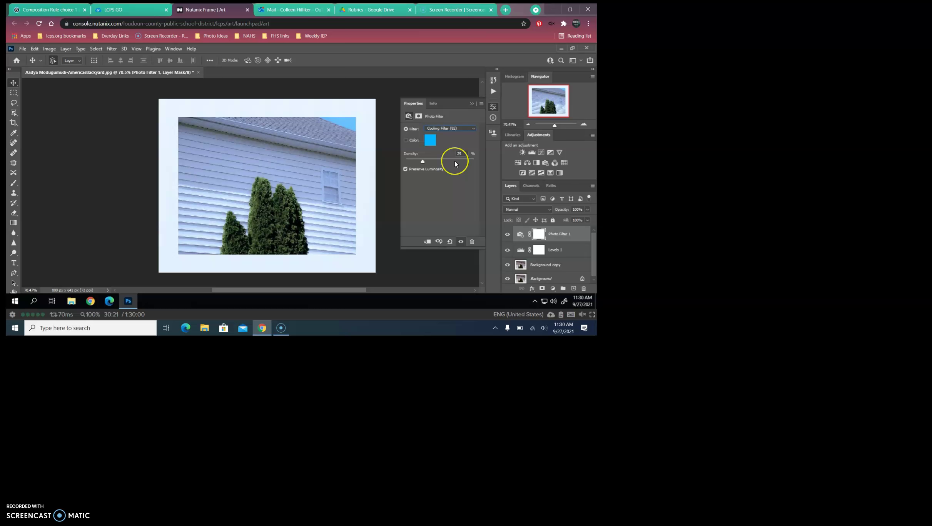
click(472, 104)
click(557, 233)
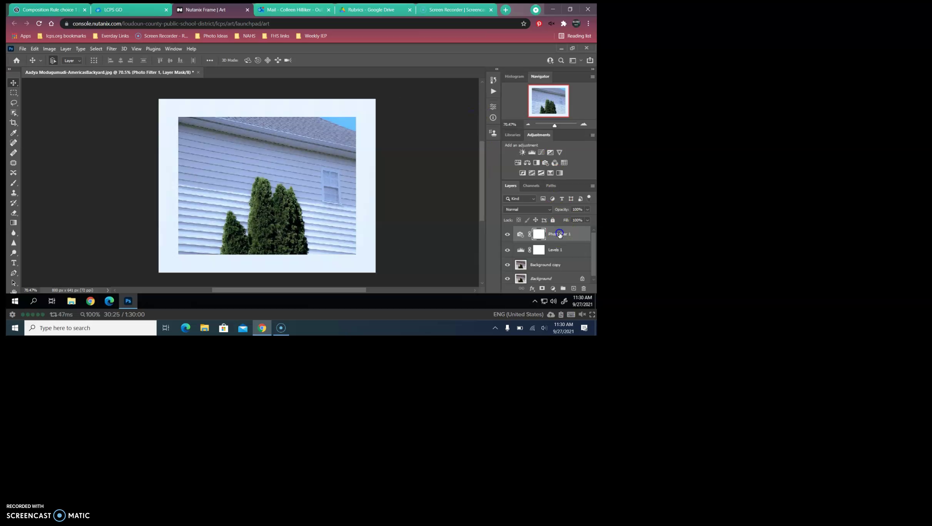
key(Delete)
click(556, 231)
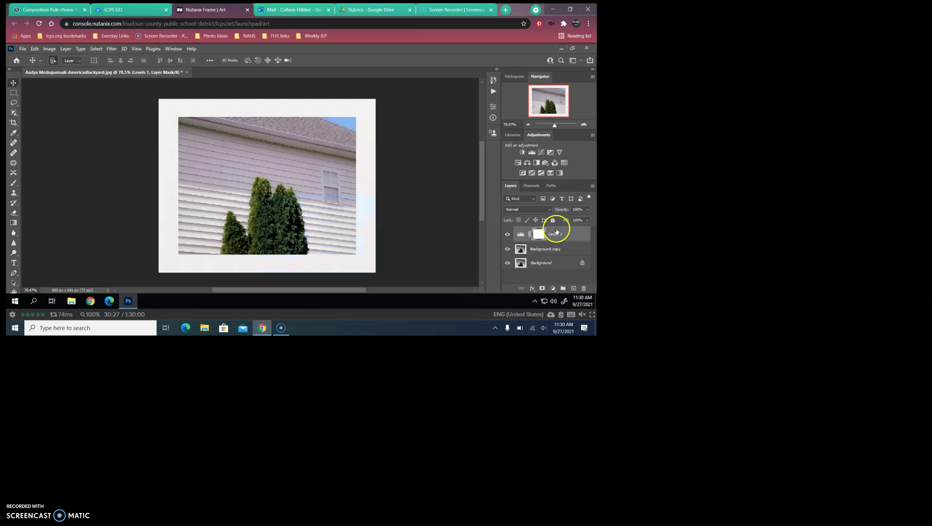
- Add a trial Channel Mixer layer, lower the Green slider, then delete the layer
click(554, 162)
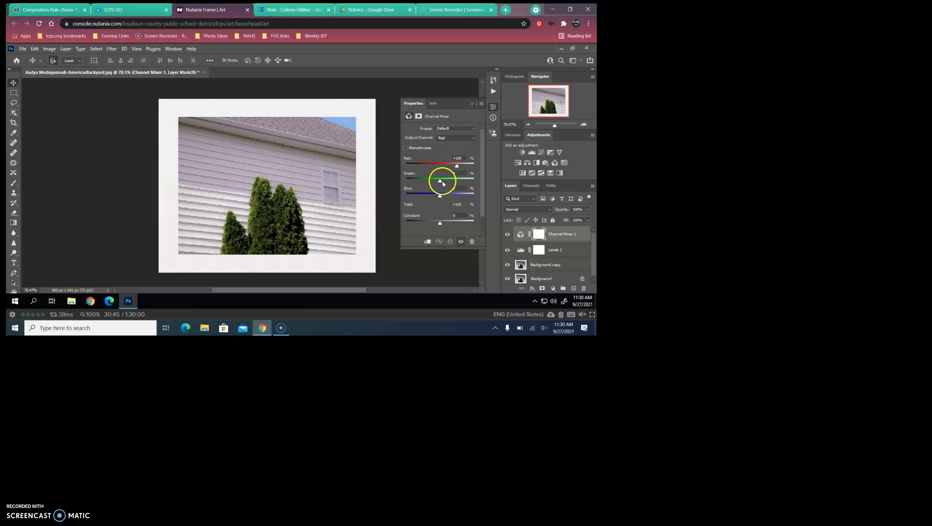
mouse_move(440, 181)
mouse_down()
mouse_move(420, 181)
mouse_move(456, 181)
mouse_move(438, 182)
mouse_up()
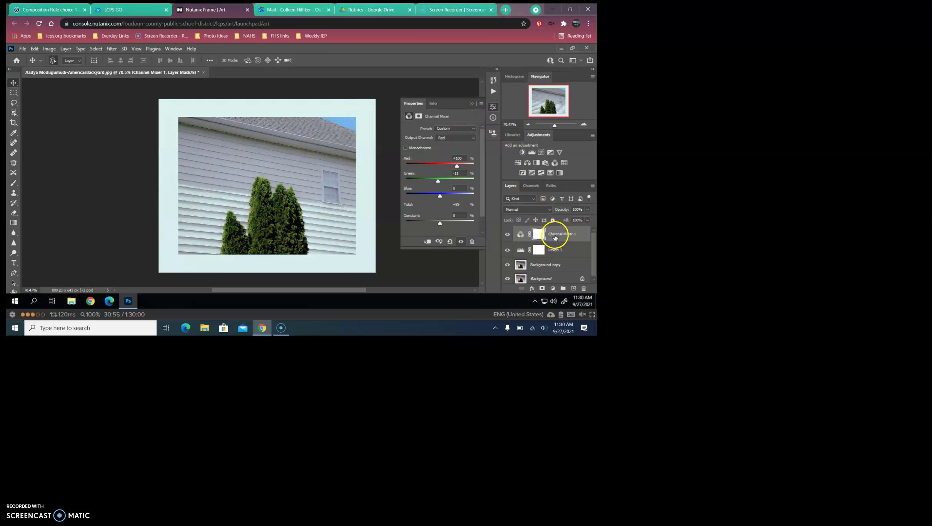
click(555, 236)
key(Delete)
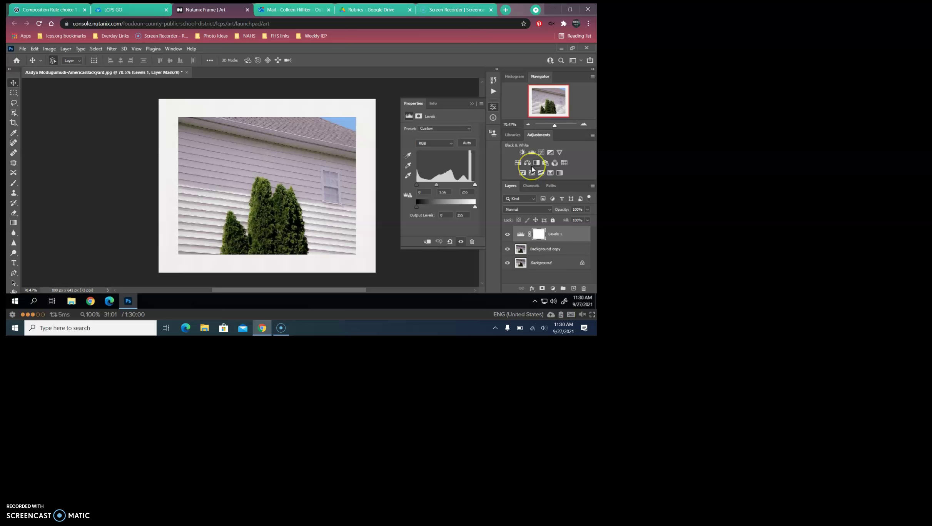
- Add a Color Lookup layer and preview the Candlelight.CUBE, EdgyAmber and HorrorBlue looks
click(471, 104)
click(564, 162)
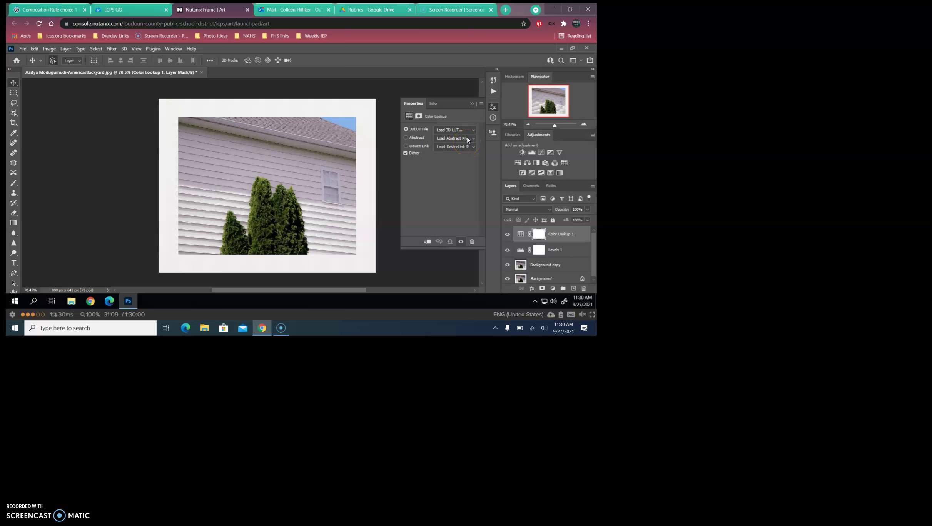
click(450, 130)
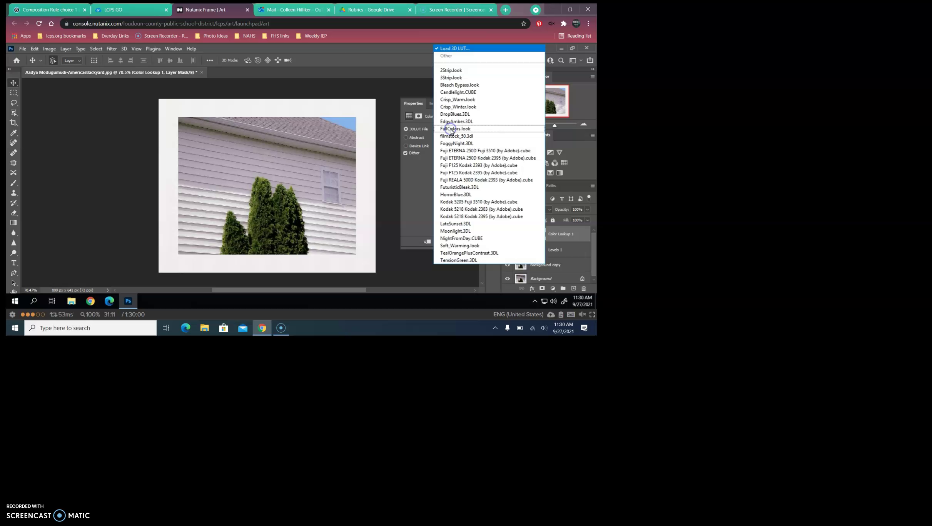
click(456, 93)
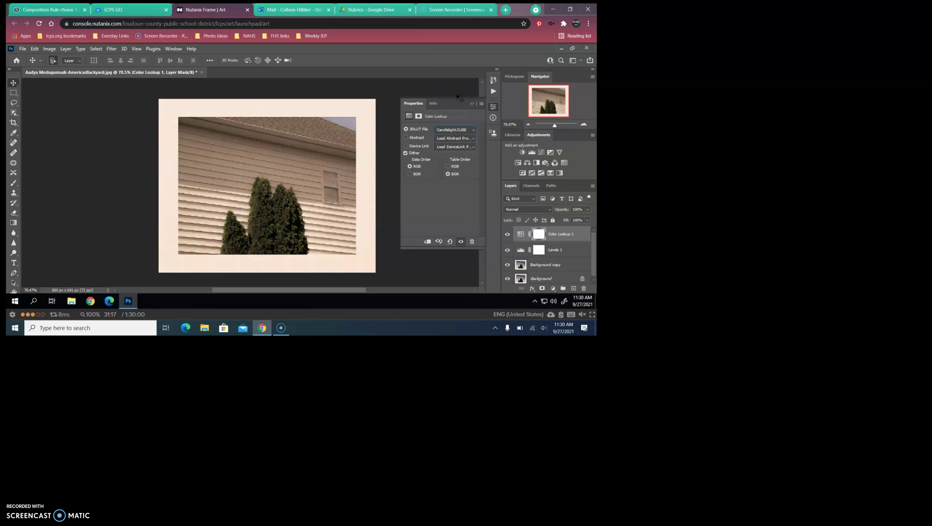
click(454, 129)
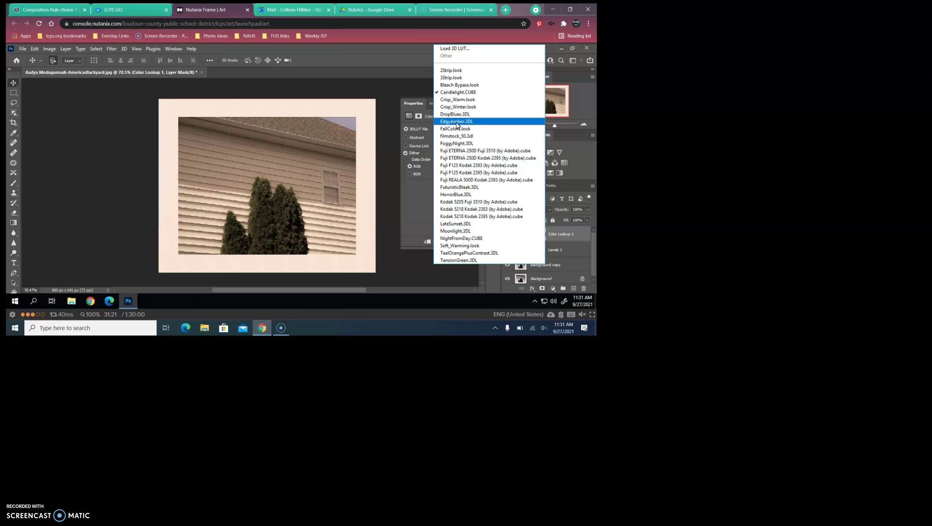
click(457, 121)
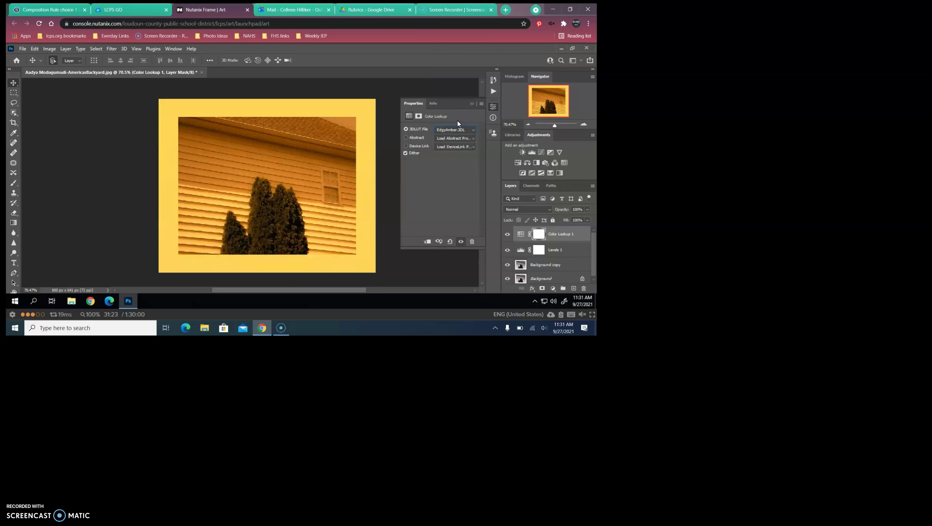
click(454, 130)
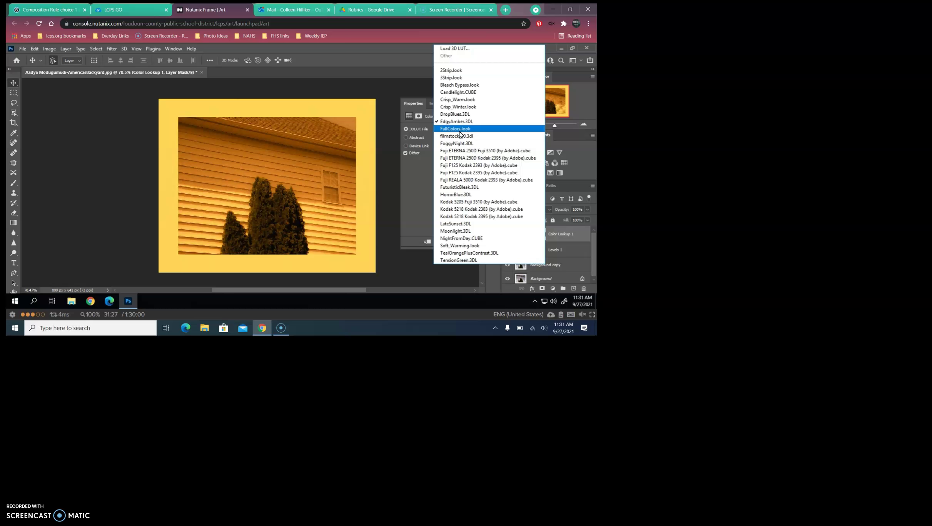
click(461, 196)
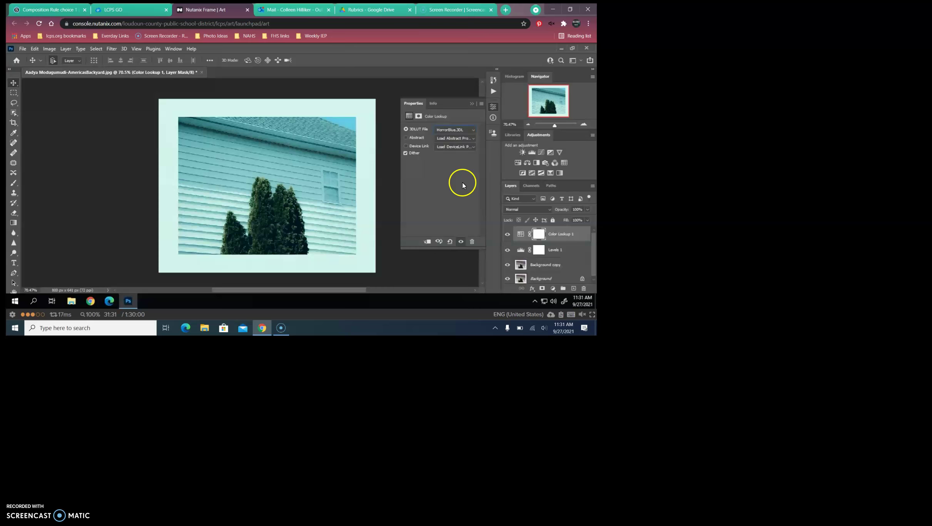
- Settle on the LateSunset.3DL look and close the Color Lookup properties
click(463, 130)
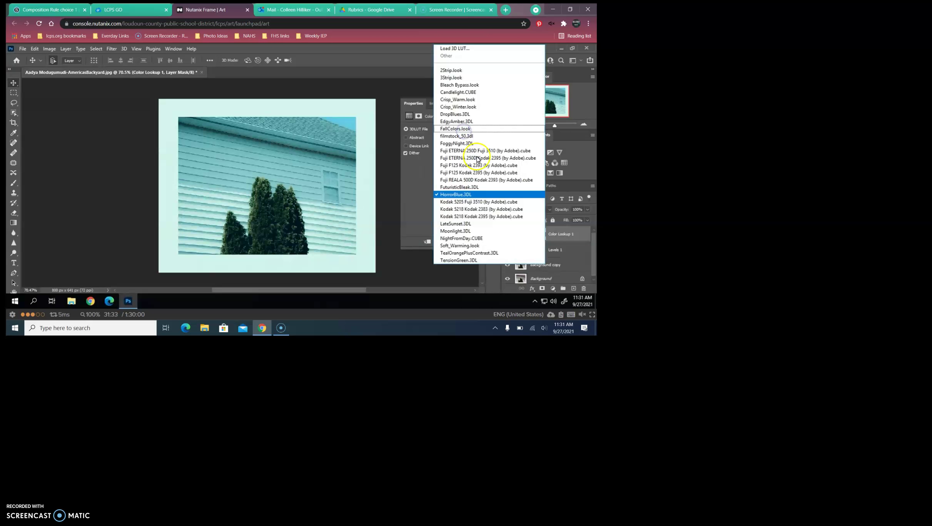
click(492, 227)
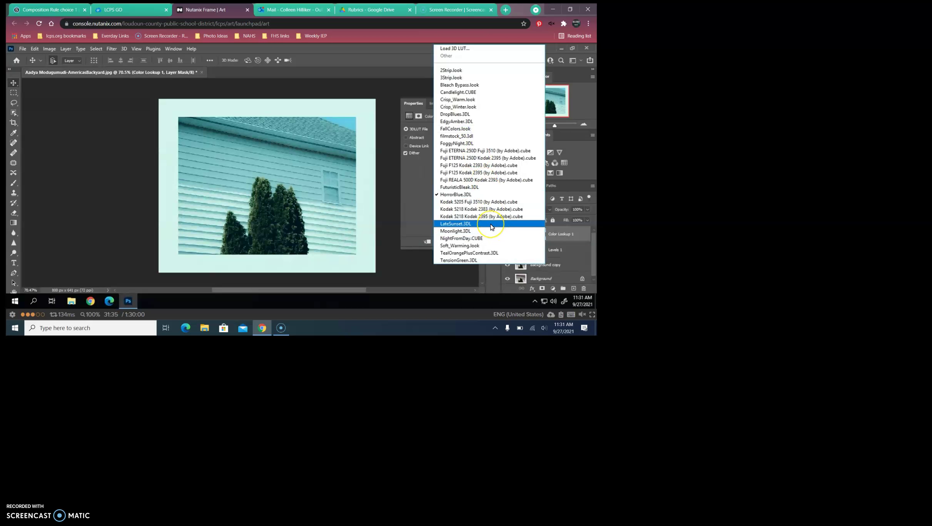
click(491, 226)
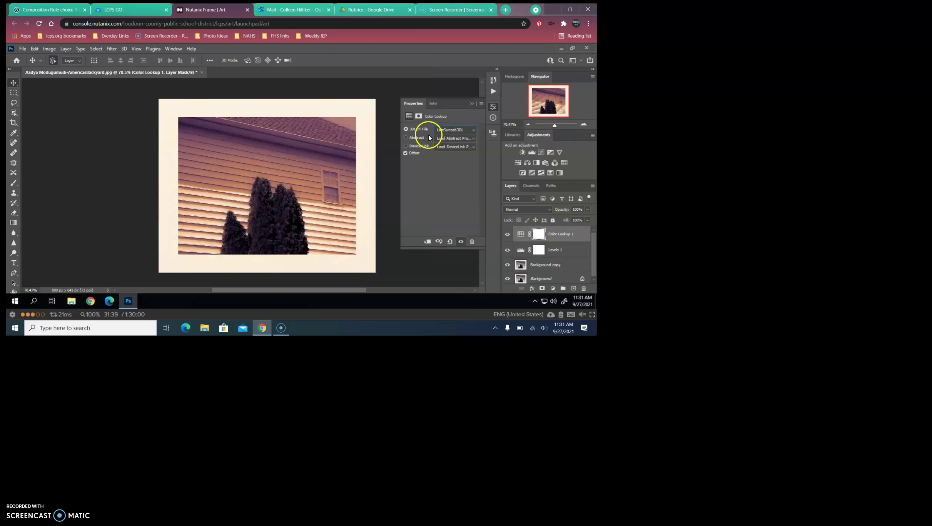
click(407, 138)
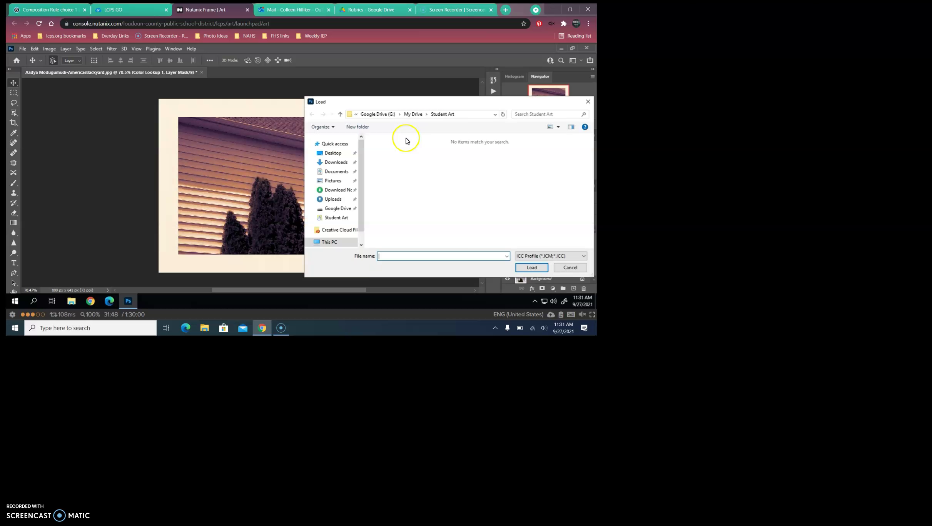
click(588, 101)
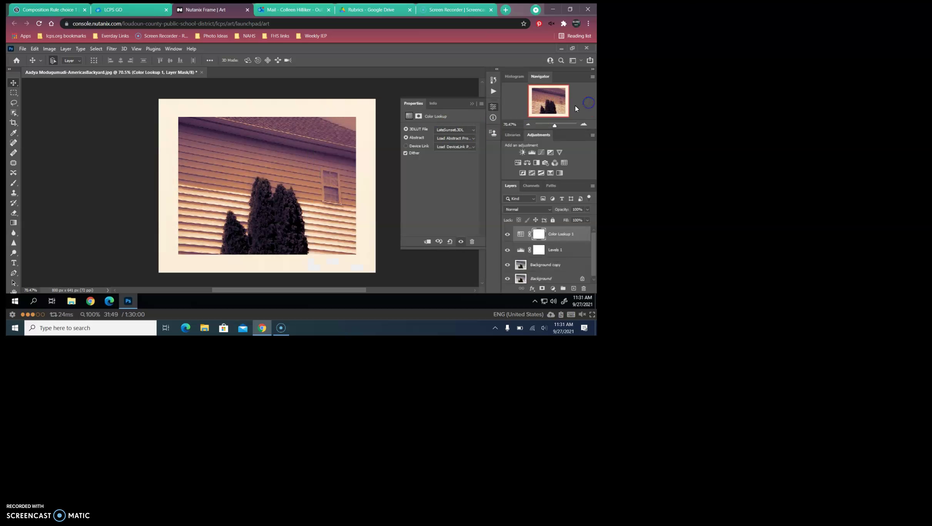
click(459, 139)
click(461, 140)
click(471, 104)
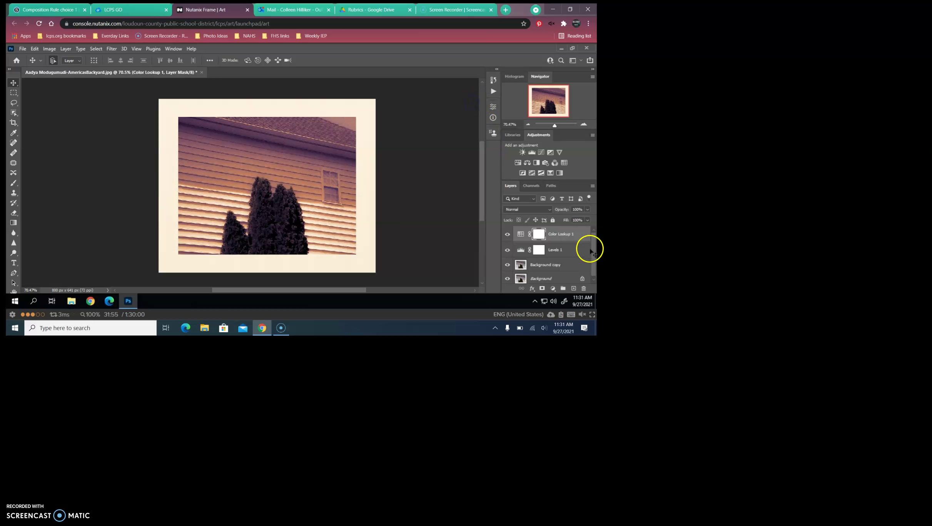
click(561, 236)
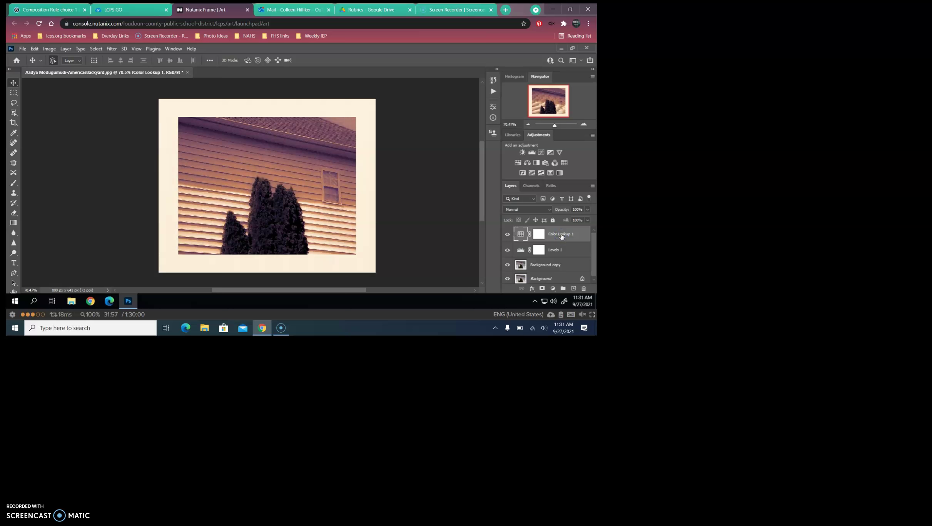
- Delete the Color Lookup 1 layer
key(Delete)
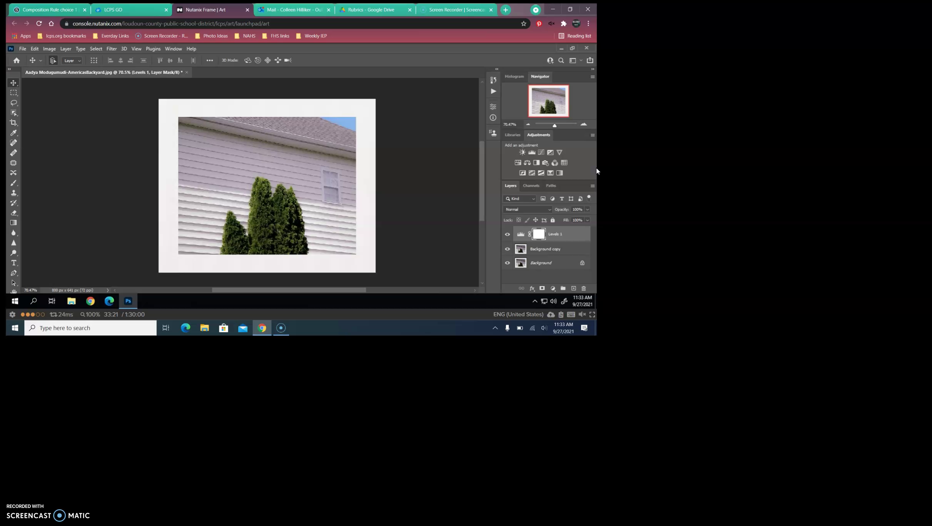
- Save the document as backyard.psd on this computer, accepting the Photoshop Format Options
click(23, 49)
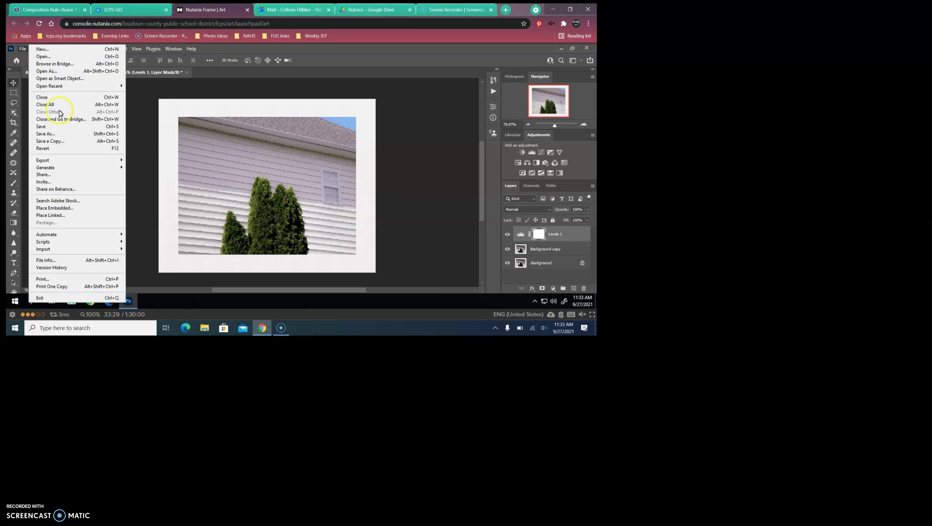
click(70, 134)
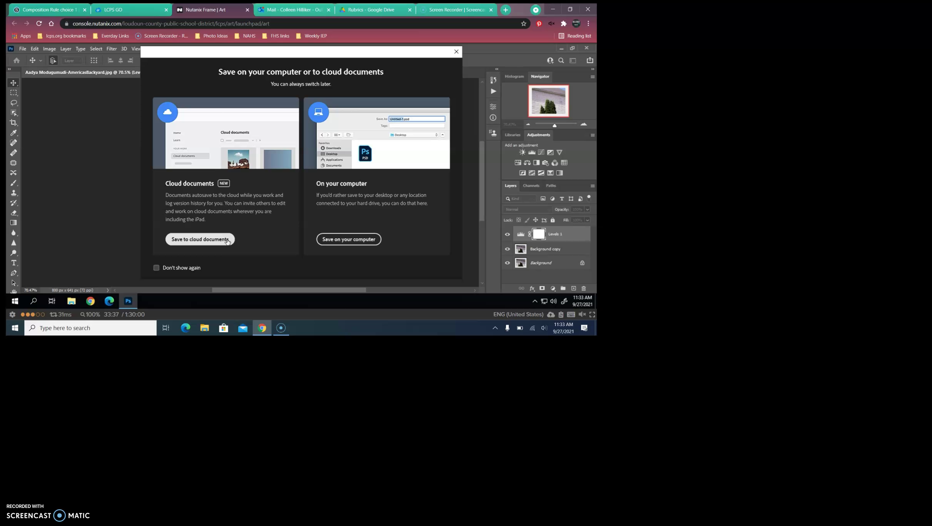
click(230, 241)
click(362, 240)
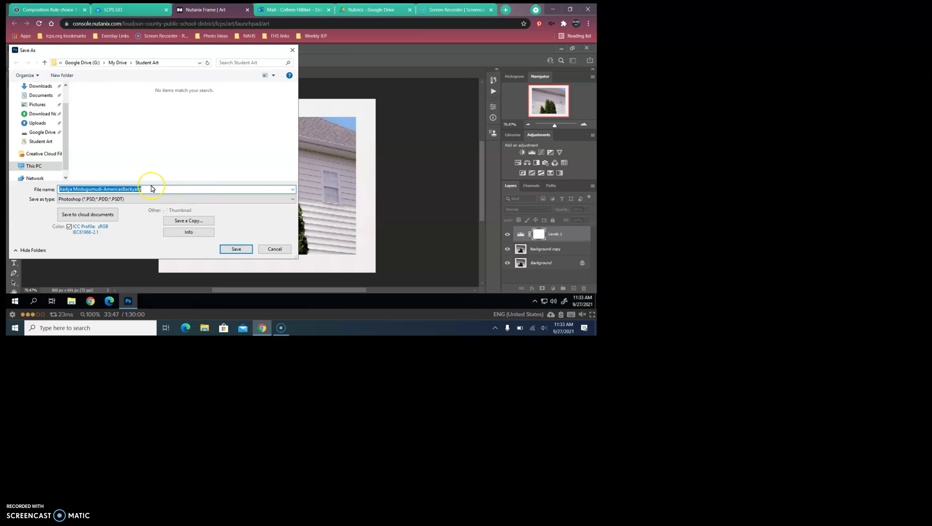
text(backy)
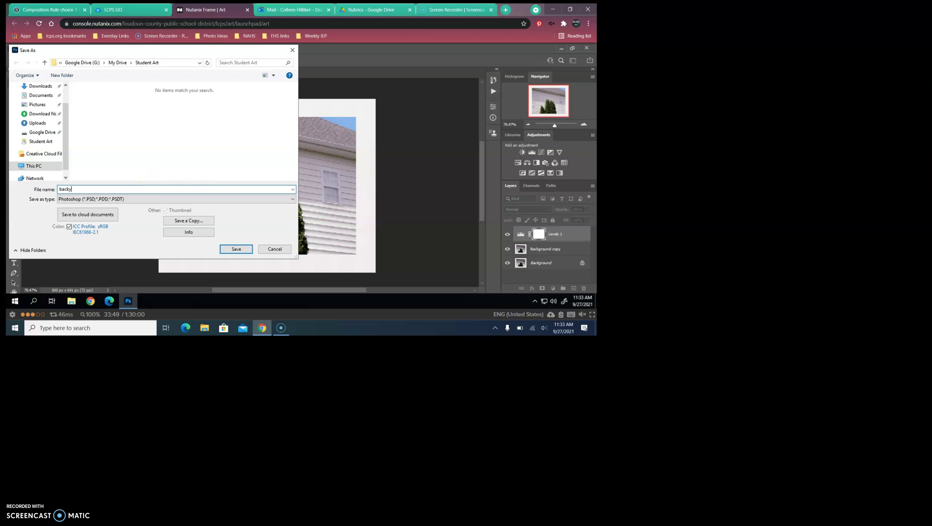
text(ard)
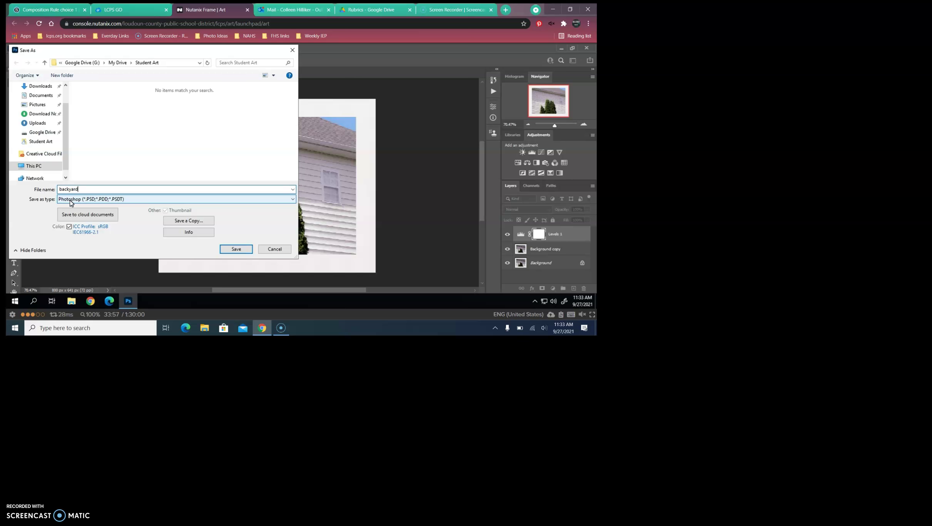
click(236, 249)
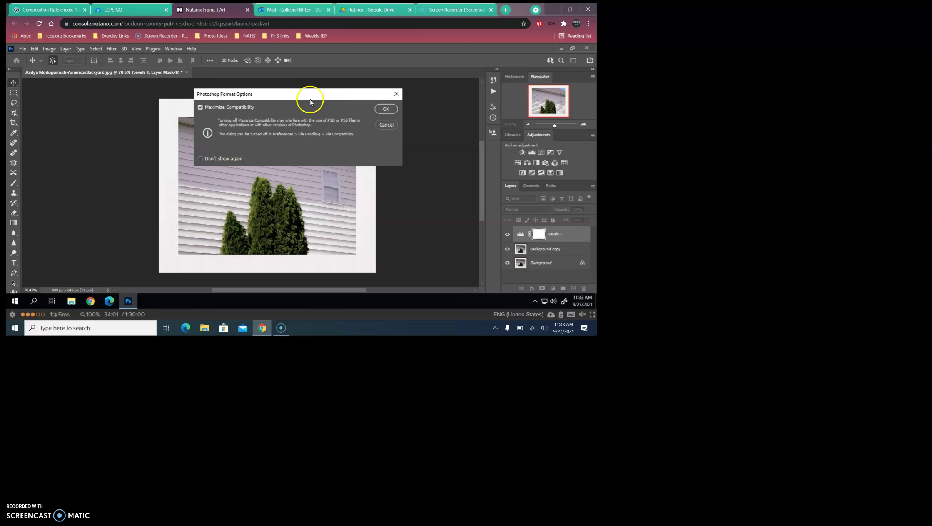
click(382, 110)
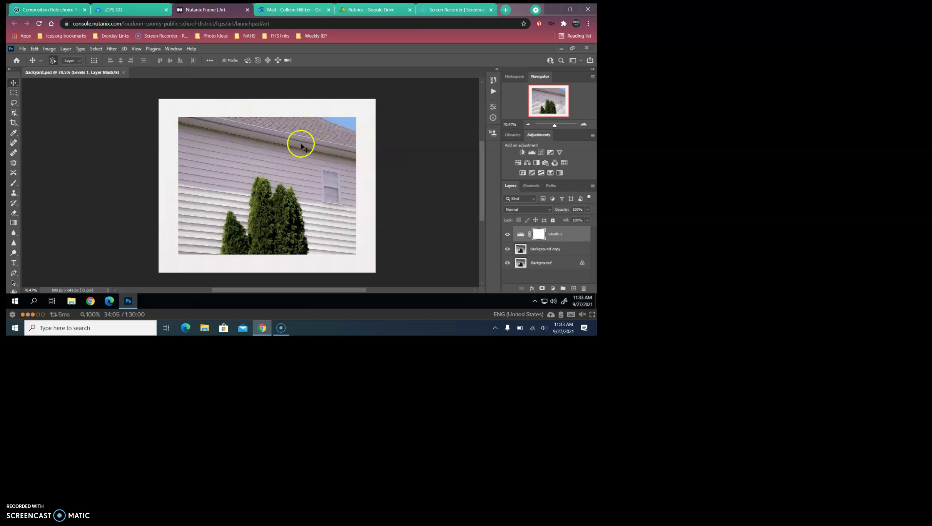
drag(301, 145, 302, 200)
mouse_move(301, 200)
mouse_down()
mouse_move(301, 188)
mouse_move(318, 193)
mouse_up()
- Export the photo via Export As as a JPG at Excellent quality named backyard
click(22, 48)
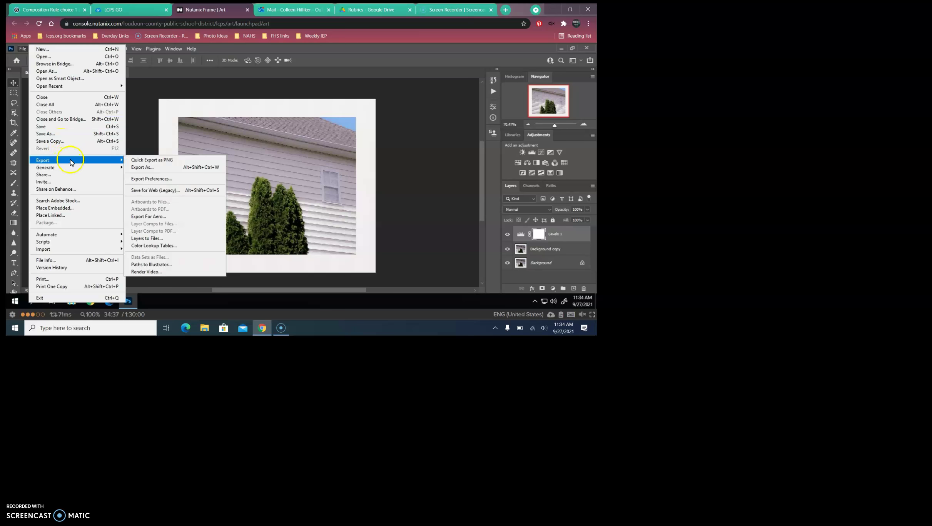
click(88, 160)
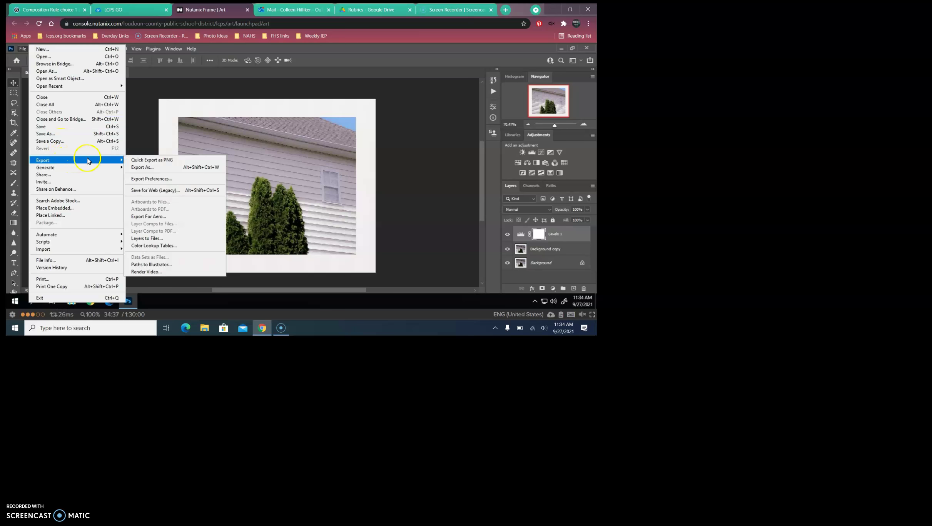
click(143, 168)
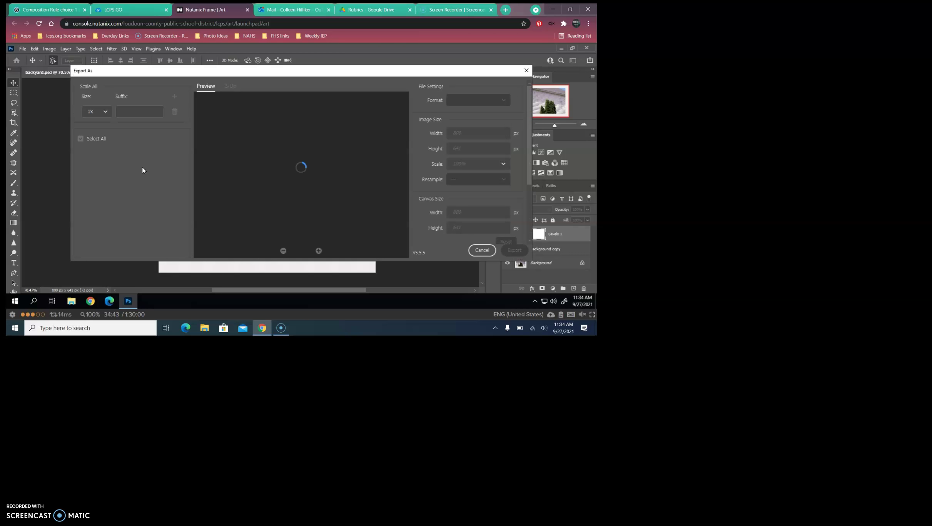
click(139, 172)
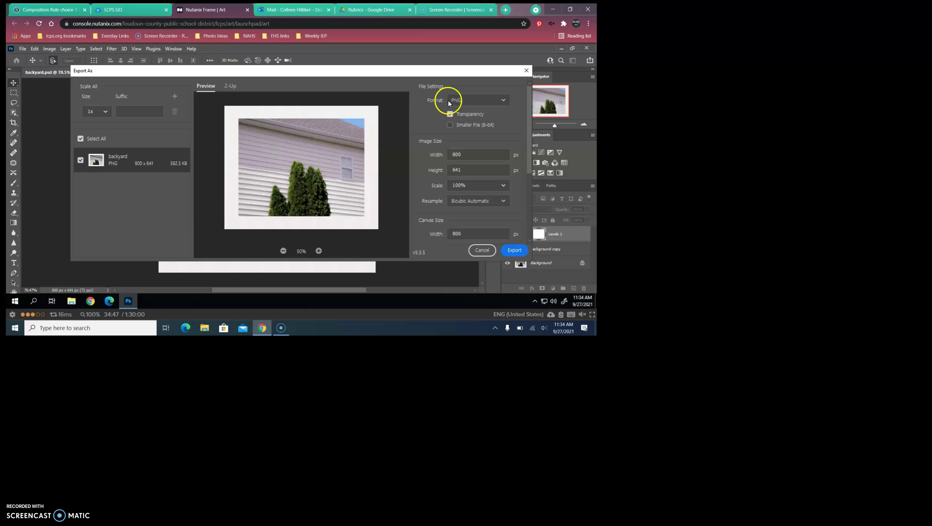
click(494, 102)
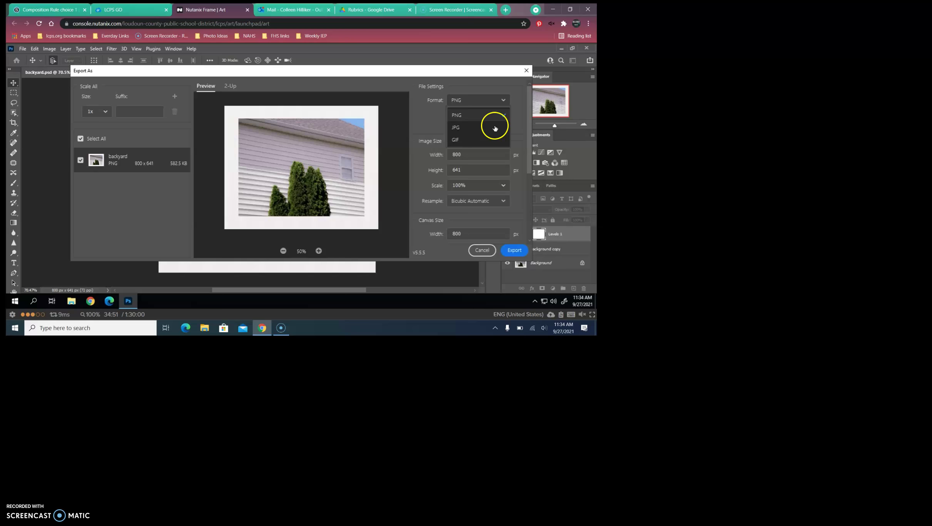
click(477, 130)
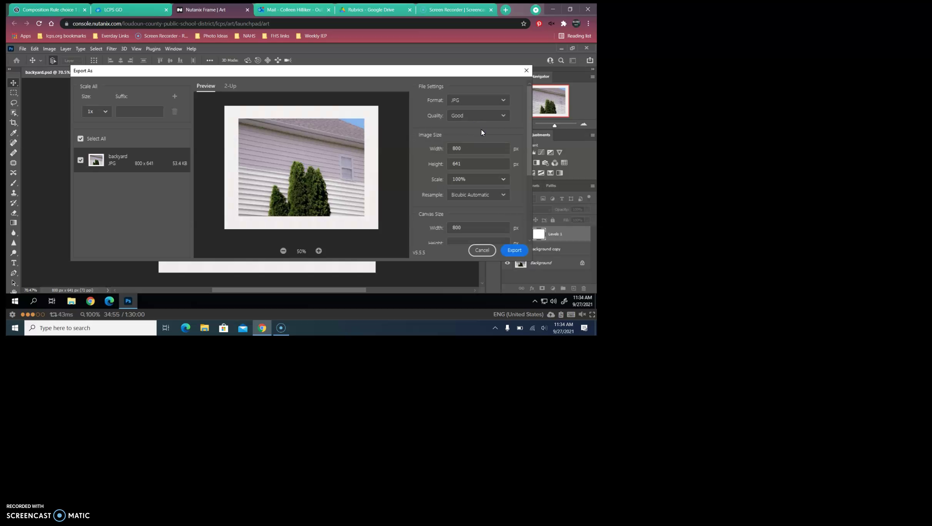
click(475, 117)
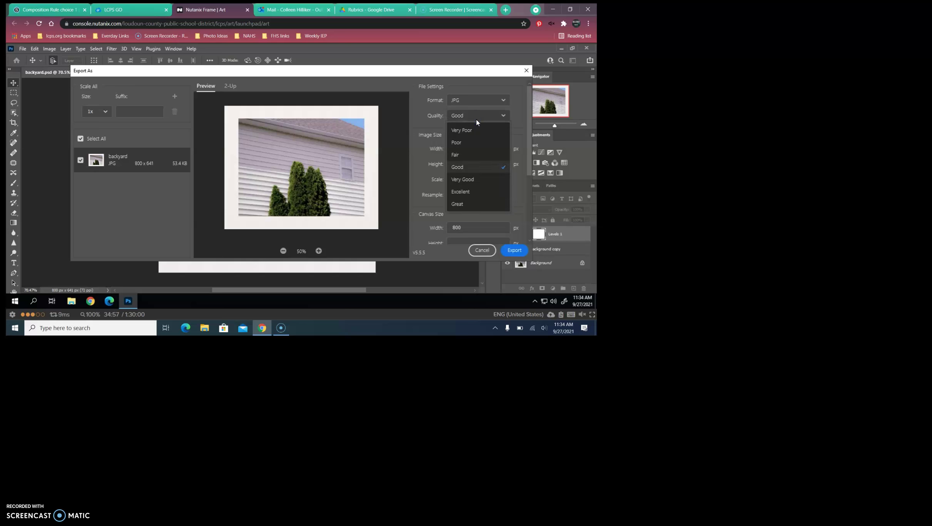
click(485, 196)
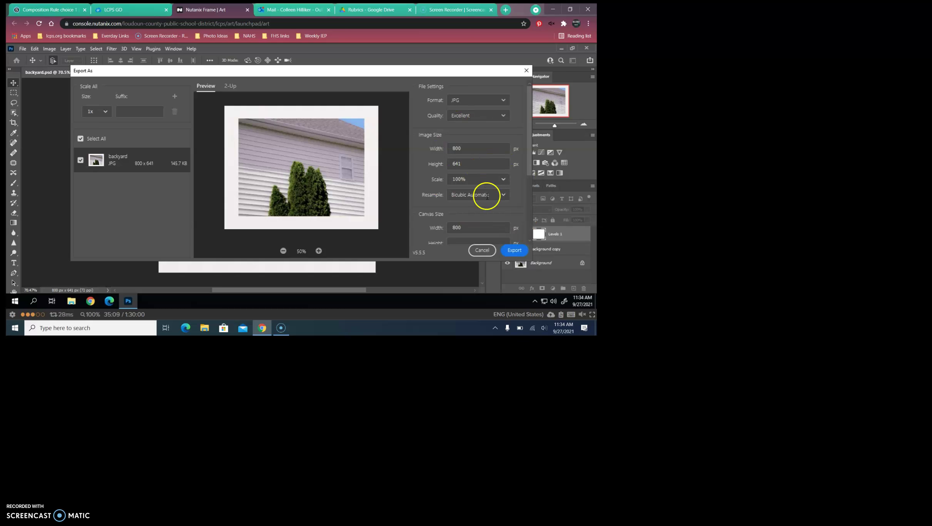
click(512, 253)
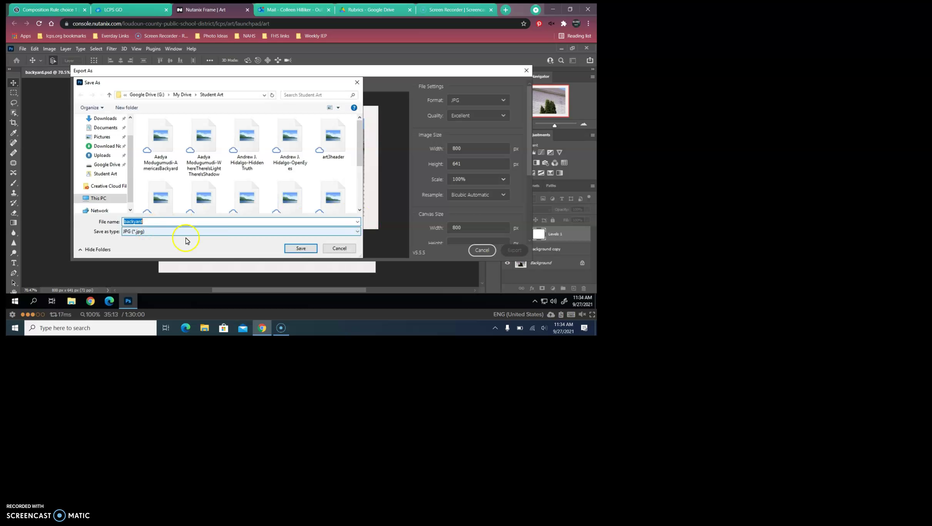
click(299, 249)
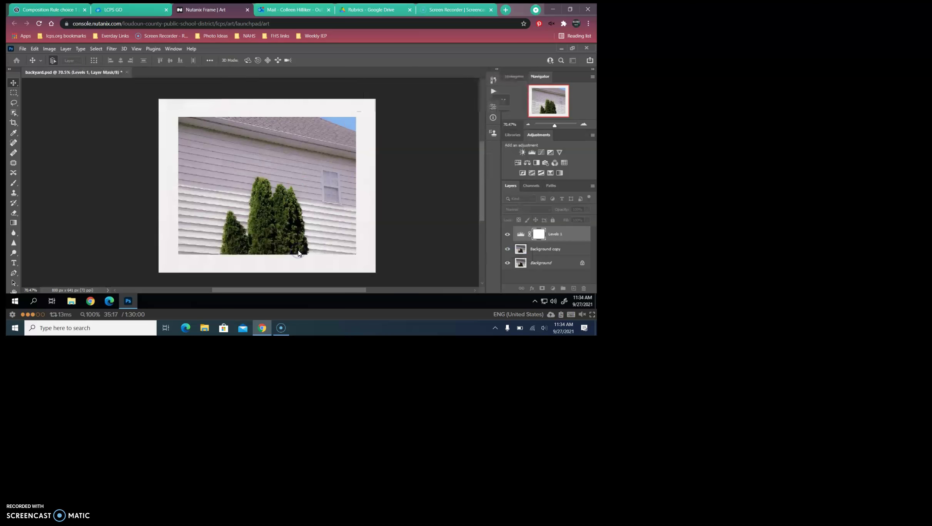